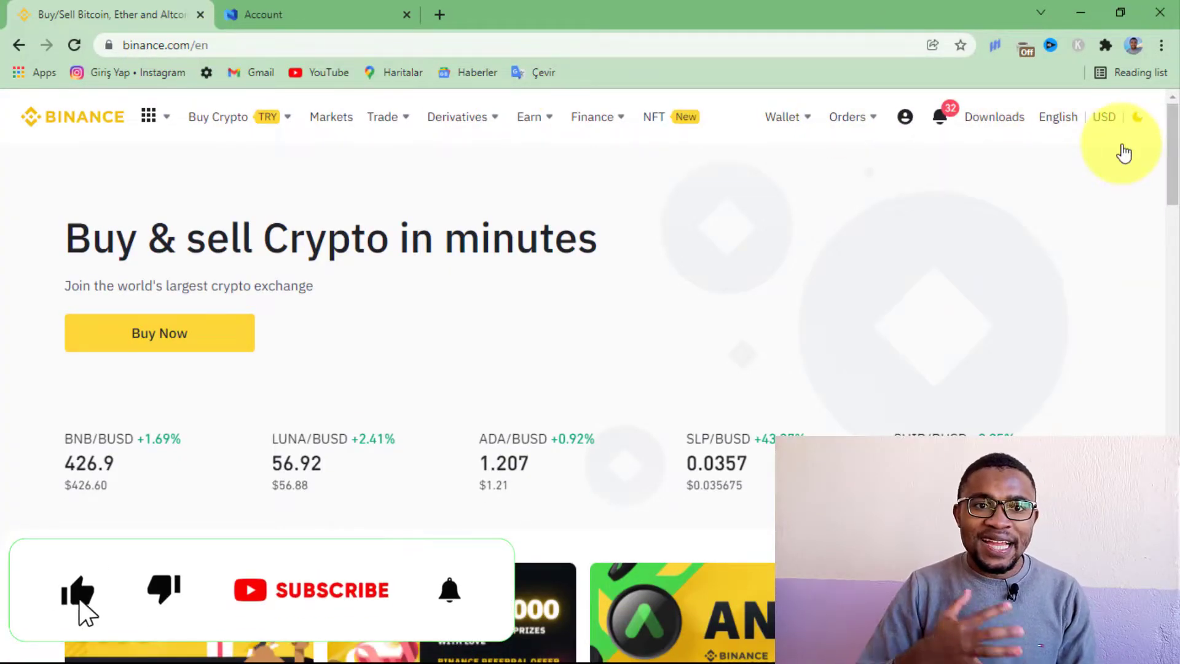
# Step: Switch Binance to the dark theme and open the Wallet Overview showing the 0.00001004 BTC estimated balance
pyautogui.click(1140, 117)
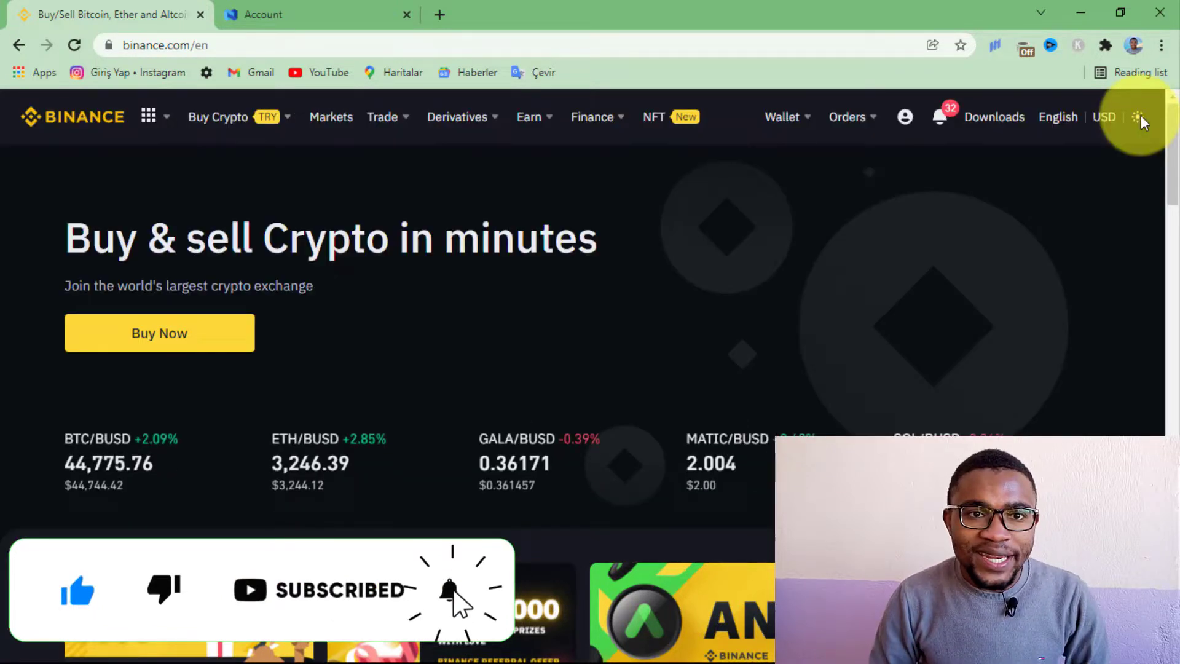
pyautogui.moveTo(857, 137)
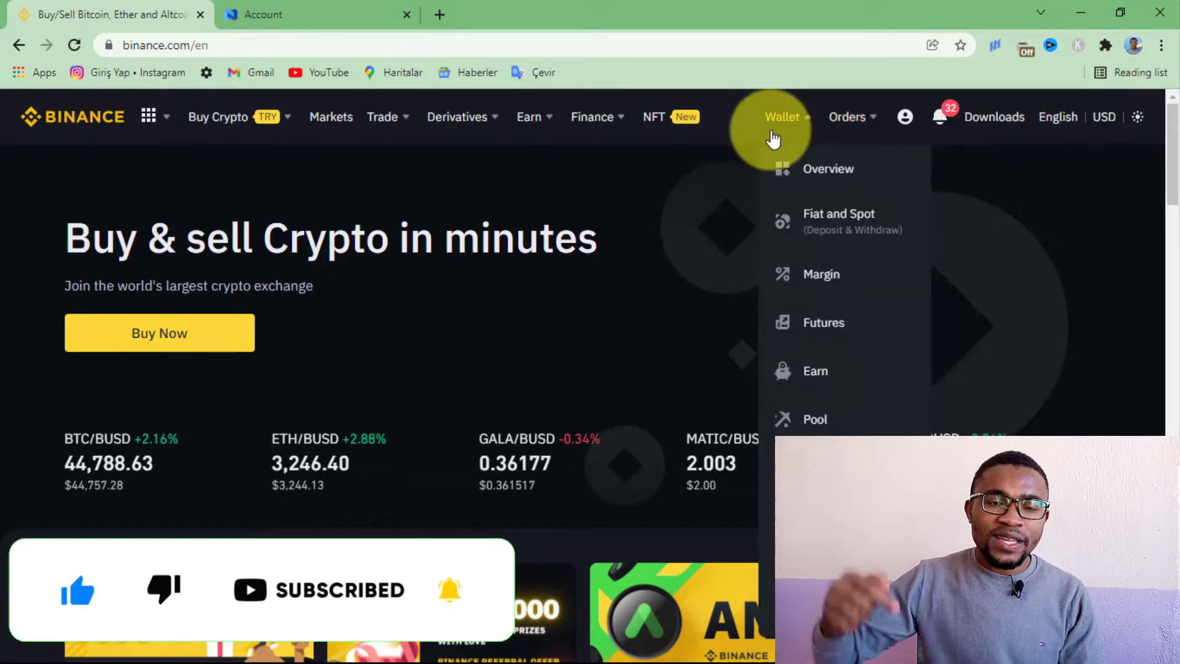
pyautogui.moveTo(772, 136)
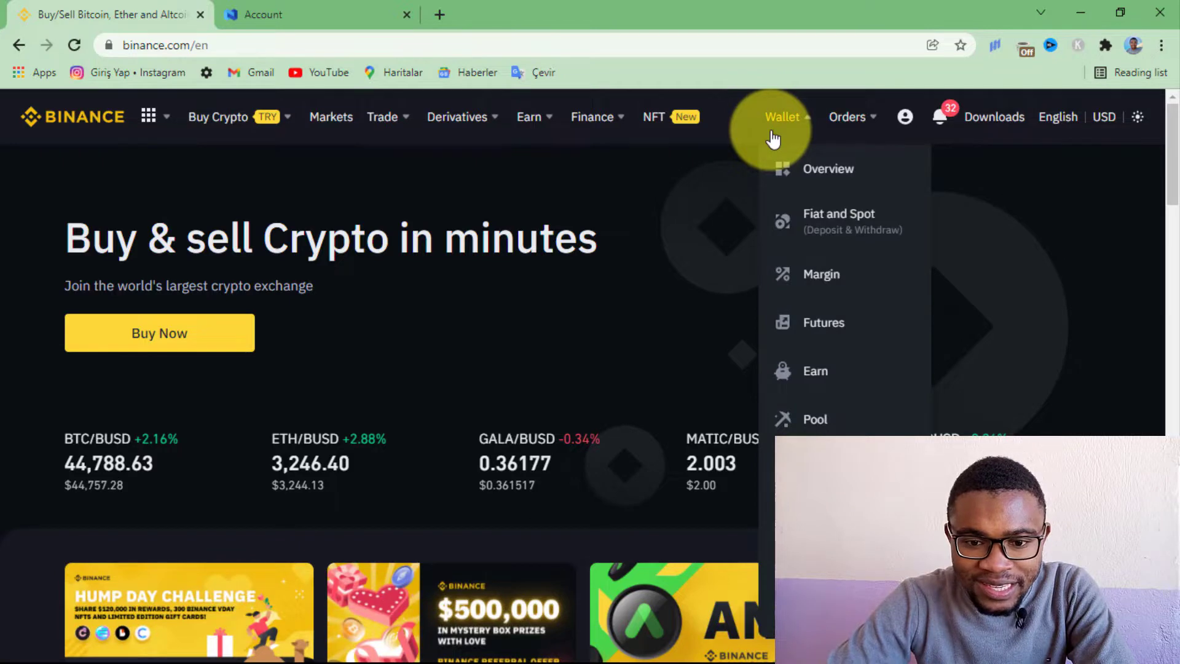
pyautogui.click(812, 173)
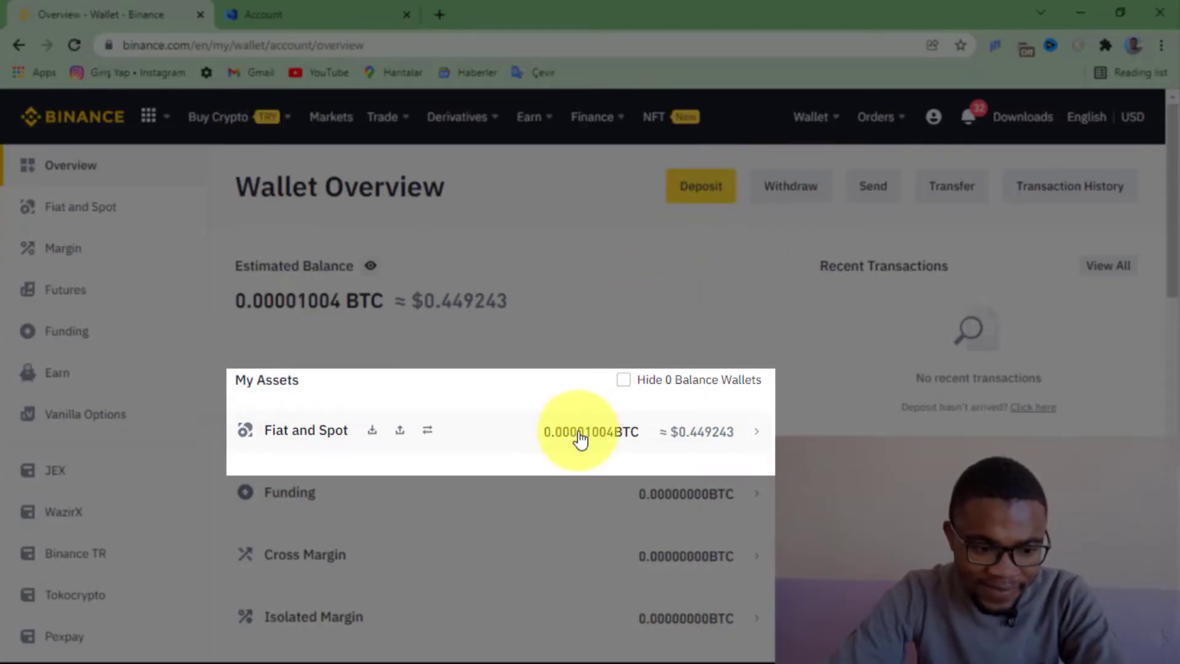
# Step: Open the Fiat and Spot wallet showing 0.00001005 BTC, mostly 0.44973210 BUSD
pyautogui.click(579, 438)
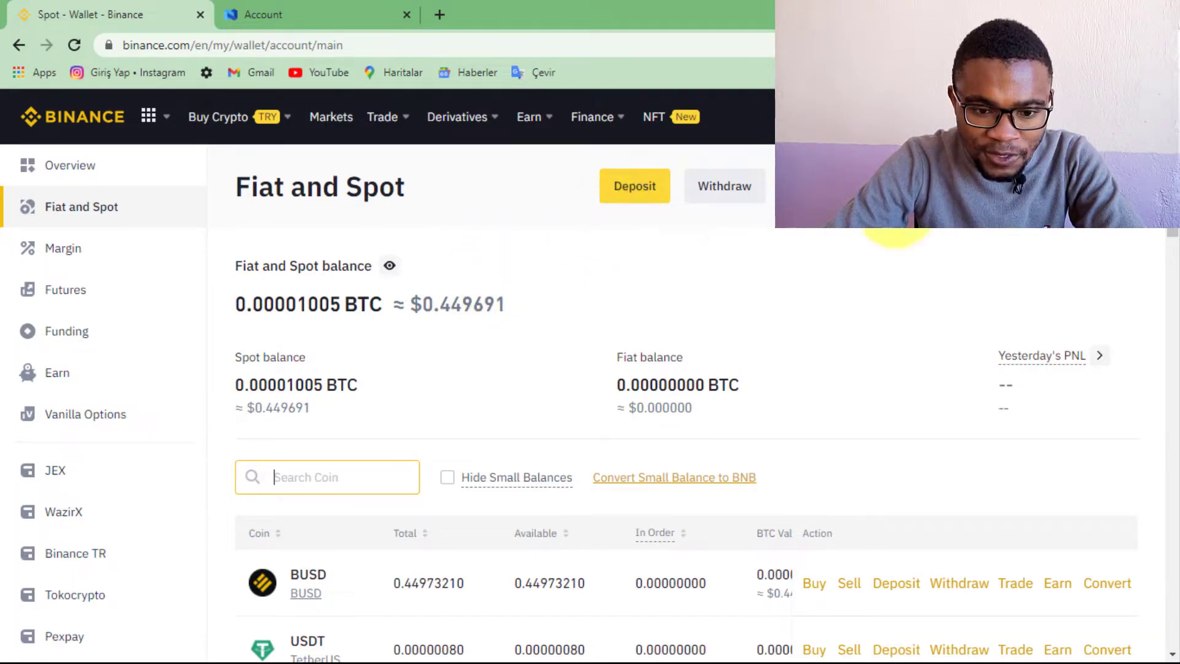
pyautogui.moveTo(1173, 235); pyautogui.dragTo(1173, 237)
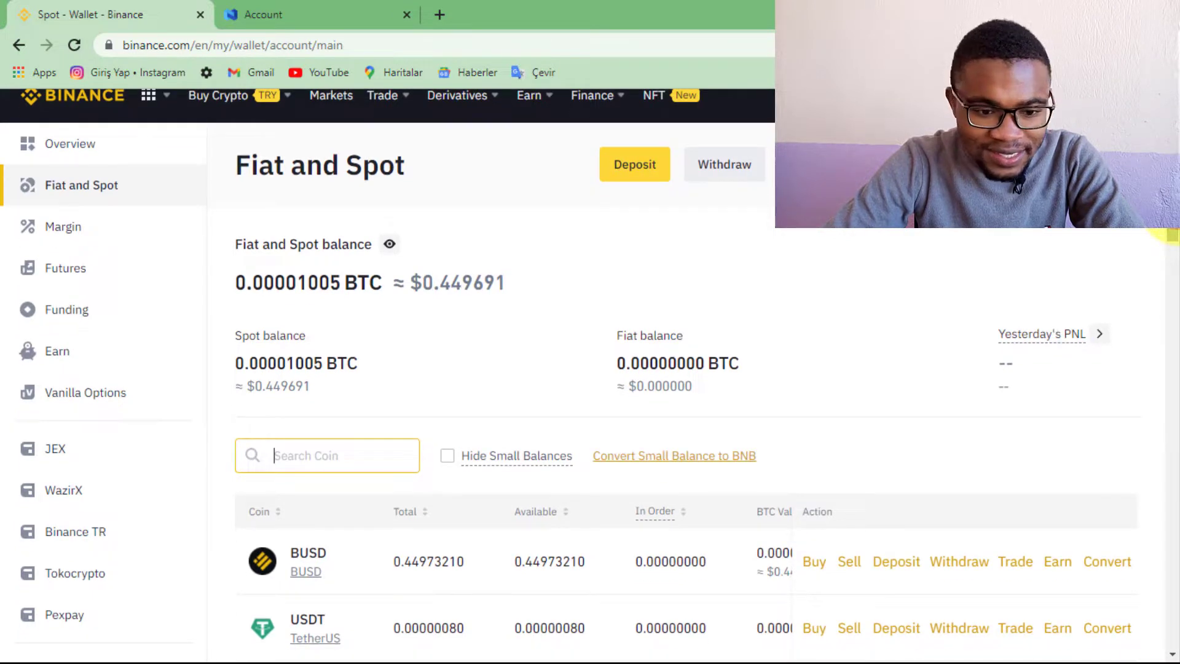
# Step: Search the coin list, trying 'moner' and 'shib' before settling on 'us' to show USDT
pyautogui.click(361, 452)
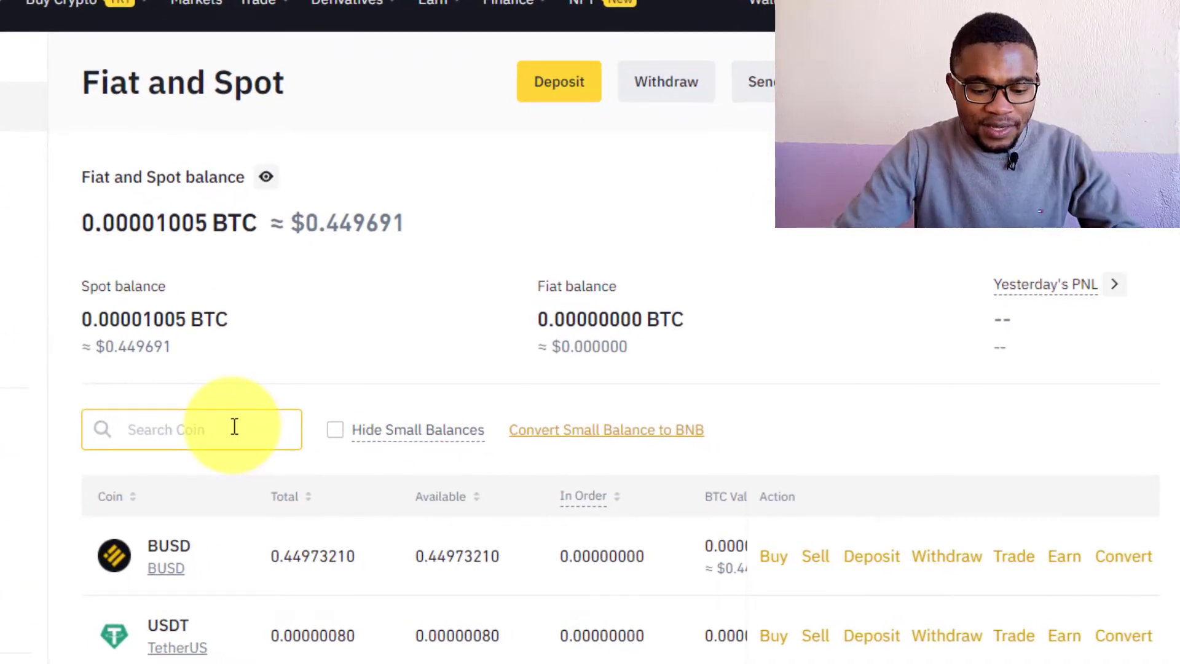
pyautogui.write('mon')
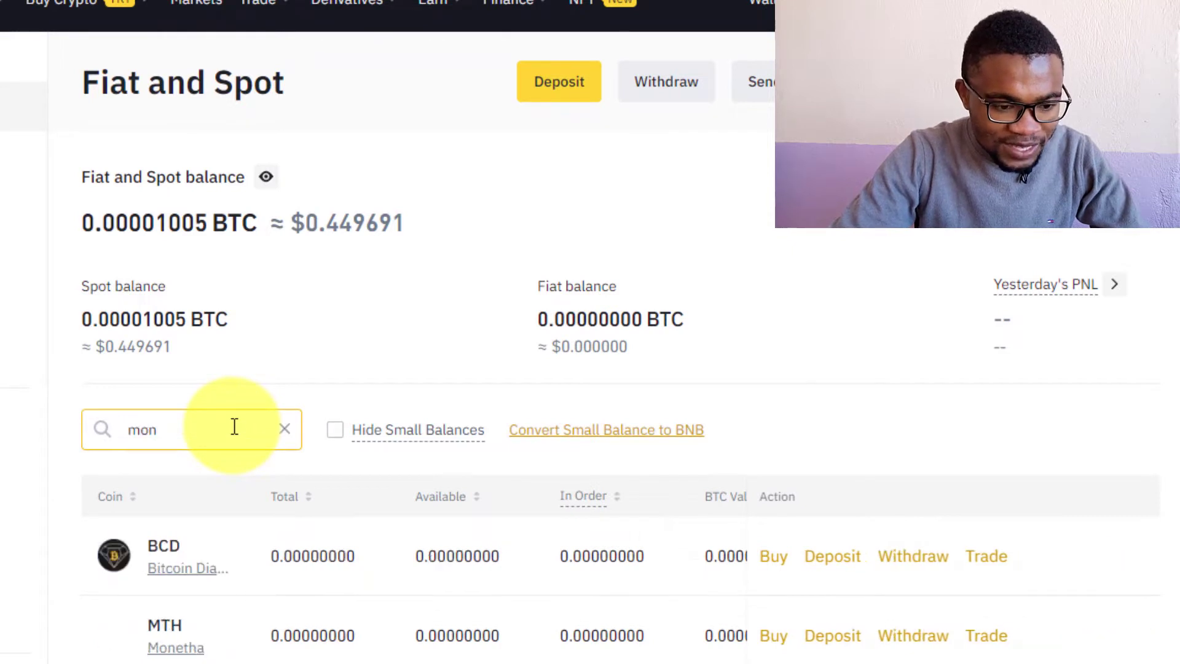
pyautogui.write('er')
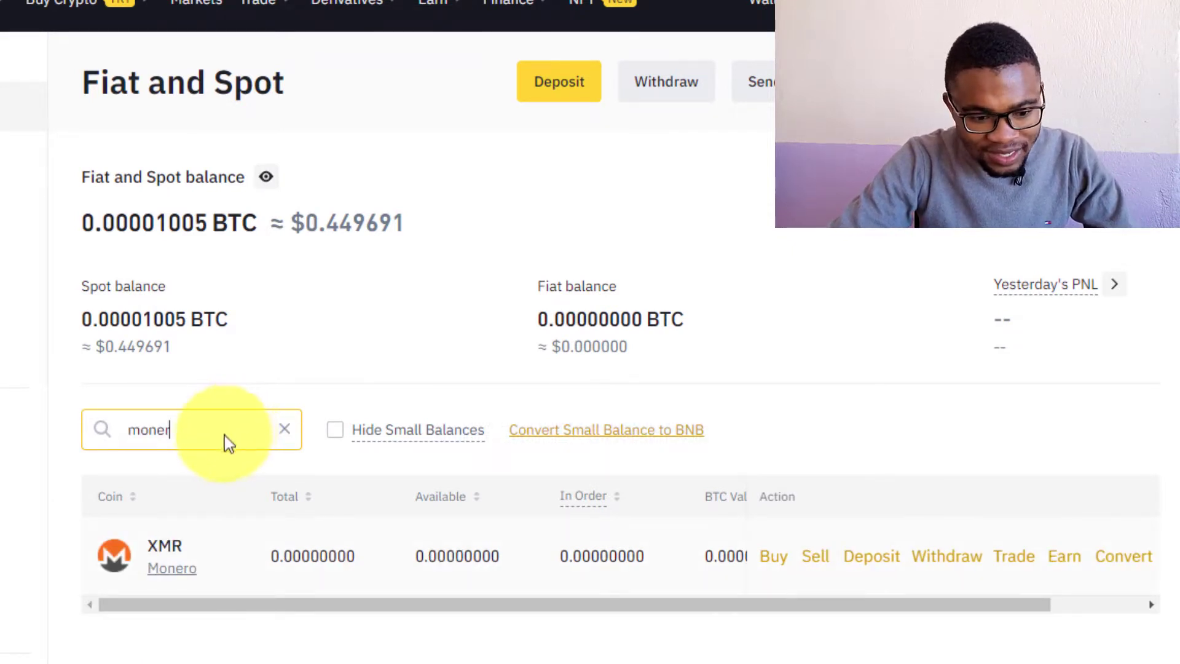
pyautogui.press('BackSpace')
pyautogui.press('BackSpace')
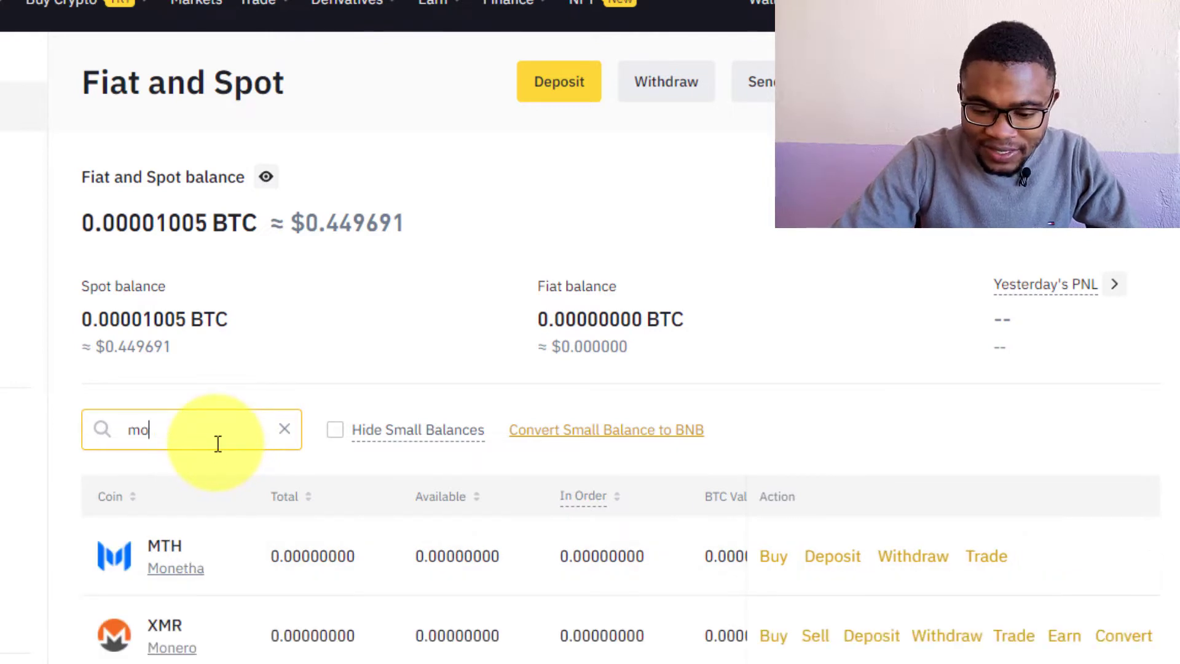
pyautogui.press('BackSpace')
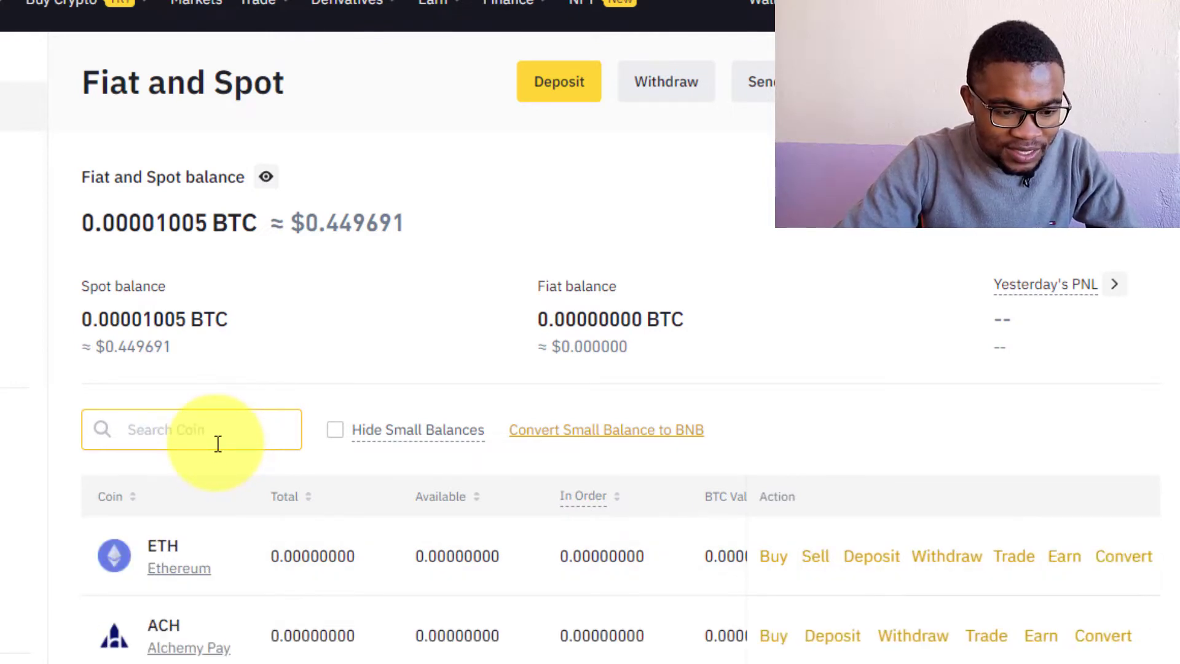
pyautogui.write('sh')
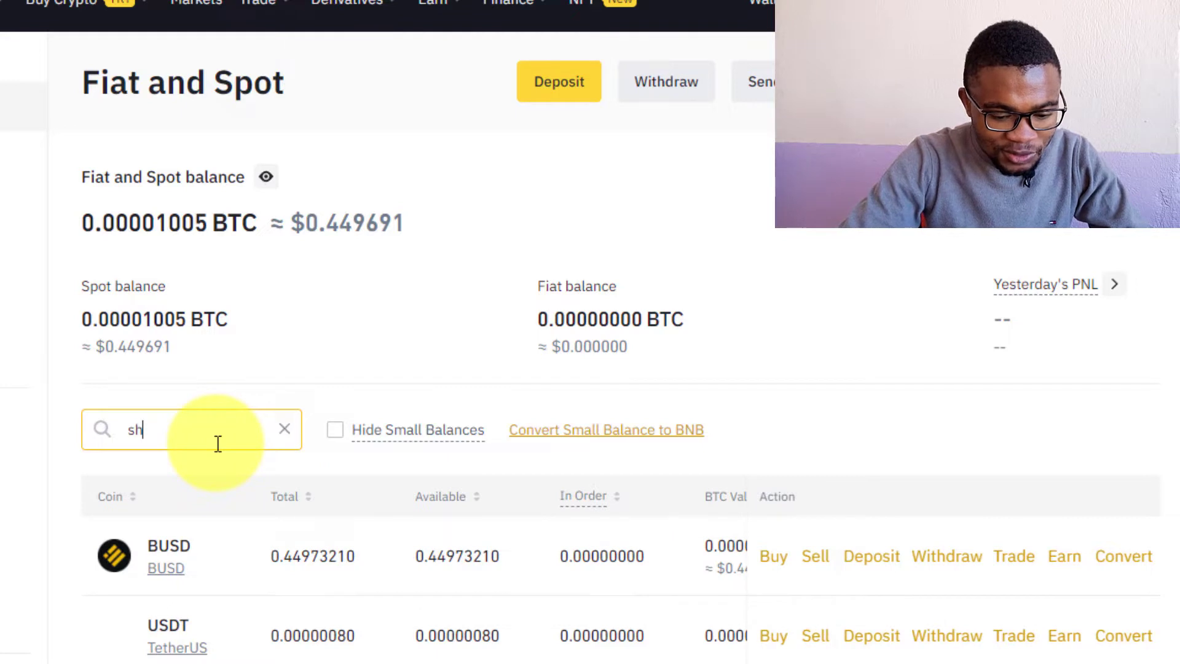
pyautogui.write('ib')
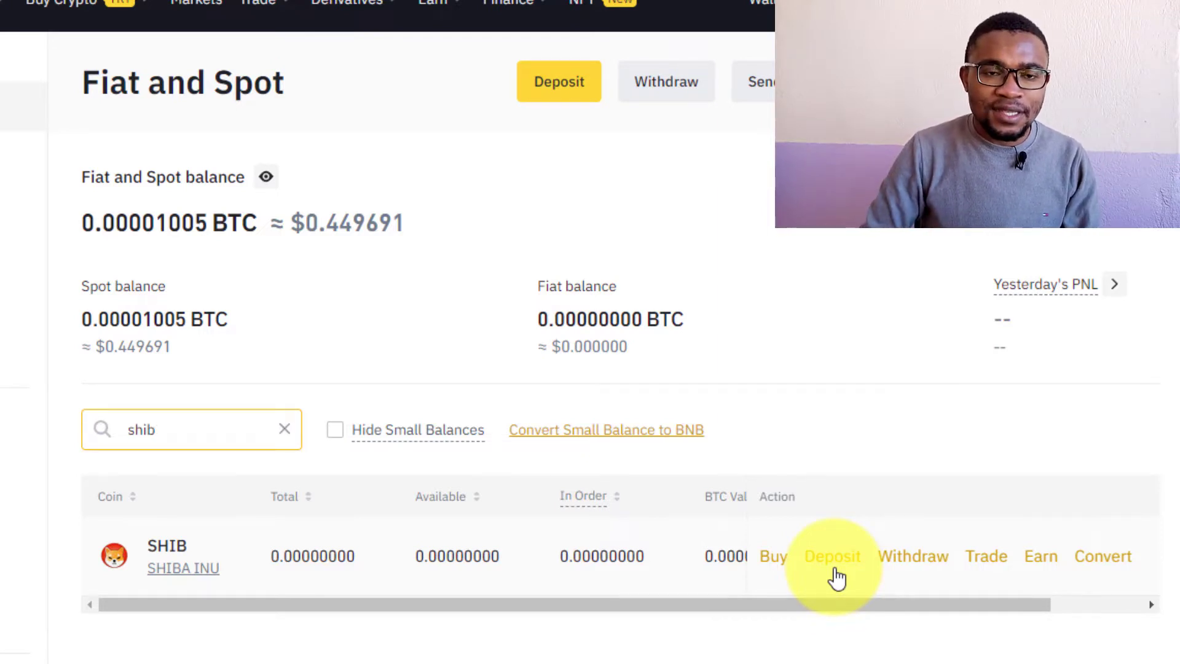
pyautogui.press('BackSpace')
pyautogui.press('BackSpace')
pyautogui.press('BackSpace')
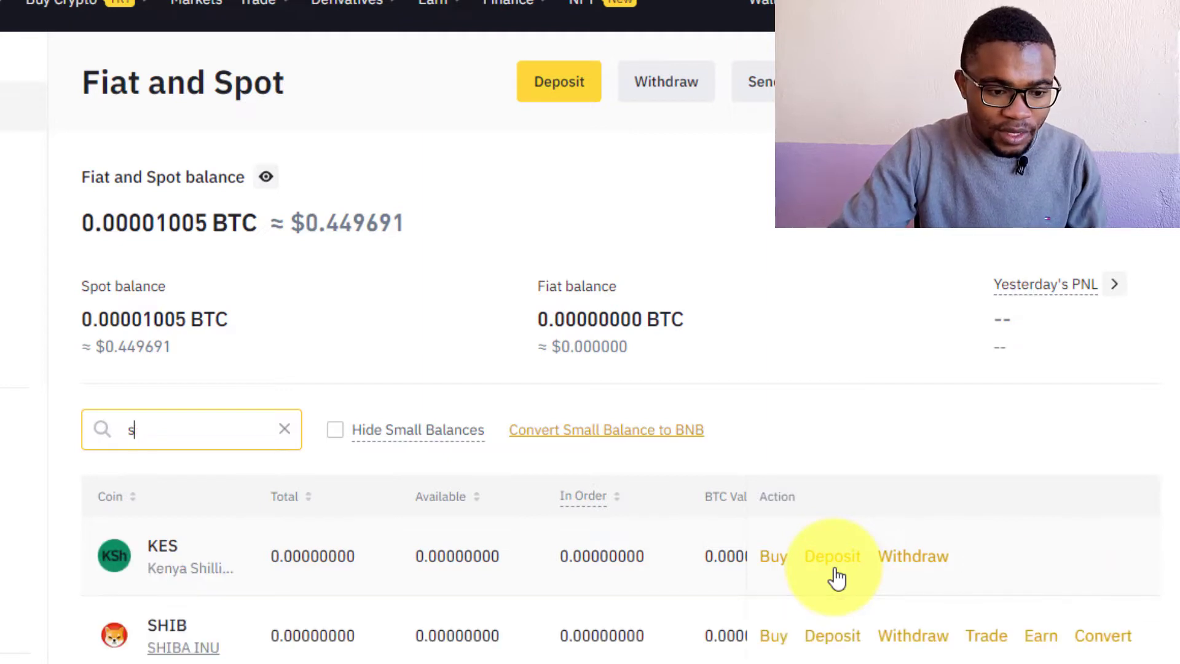
pyautogui.press('BackSpace')
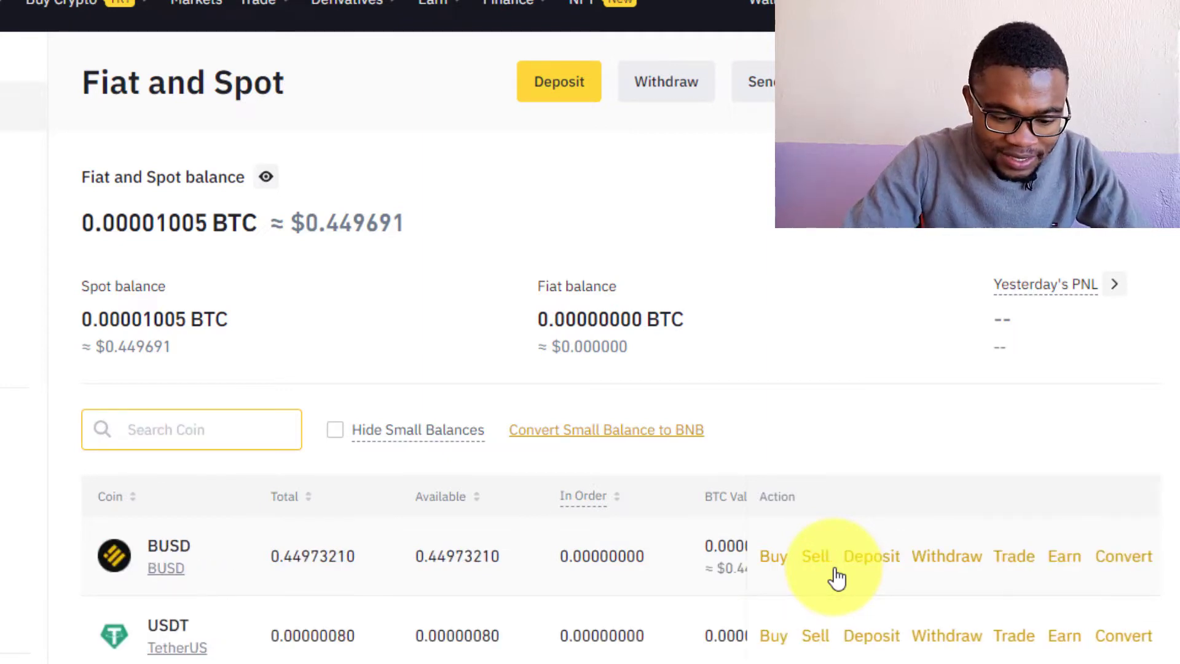
pyautogui.write('usdt')
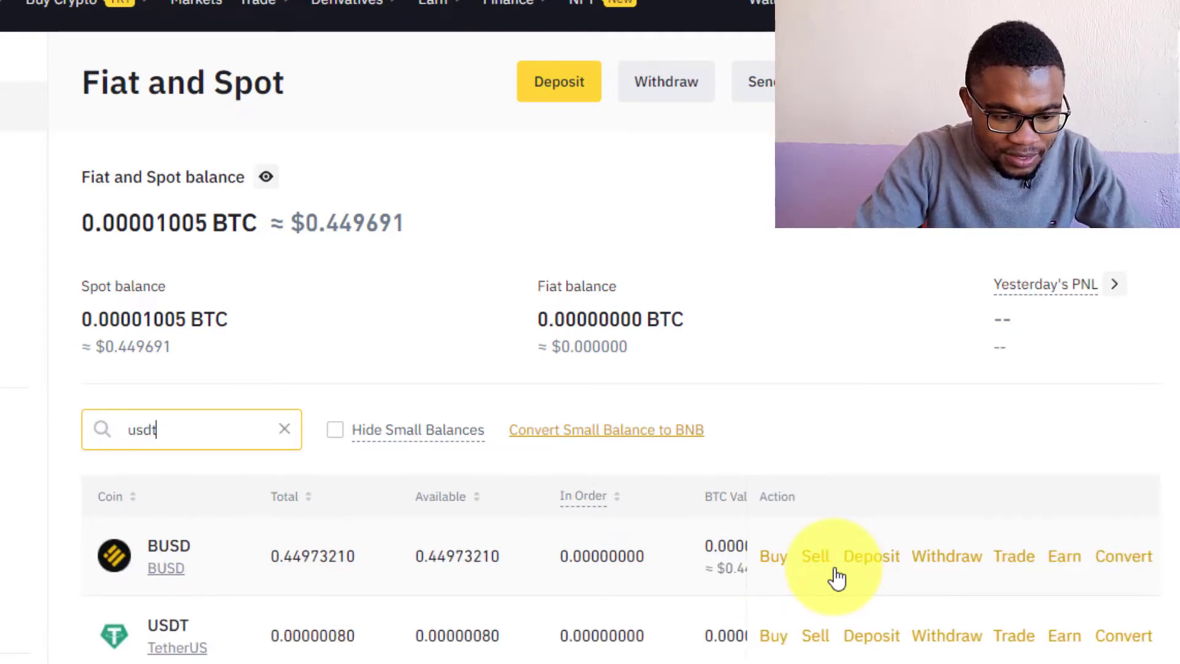
pyautogui.click(871, 558)
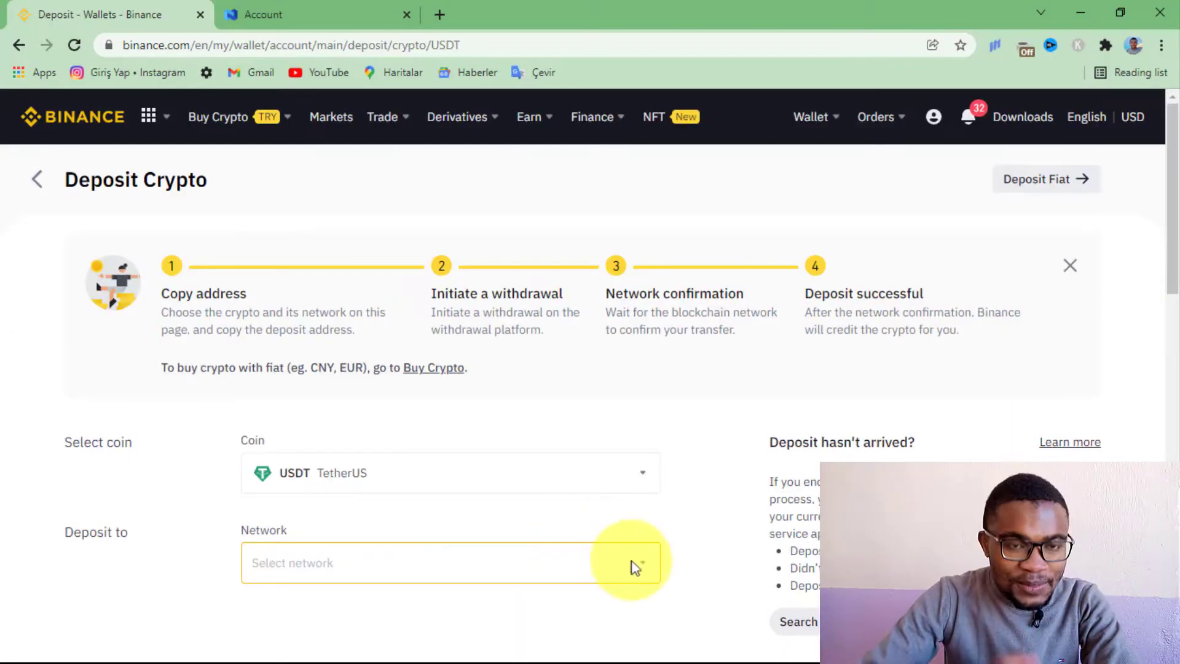
pyautogui.click(644, 564)
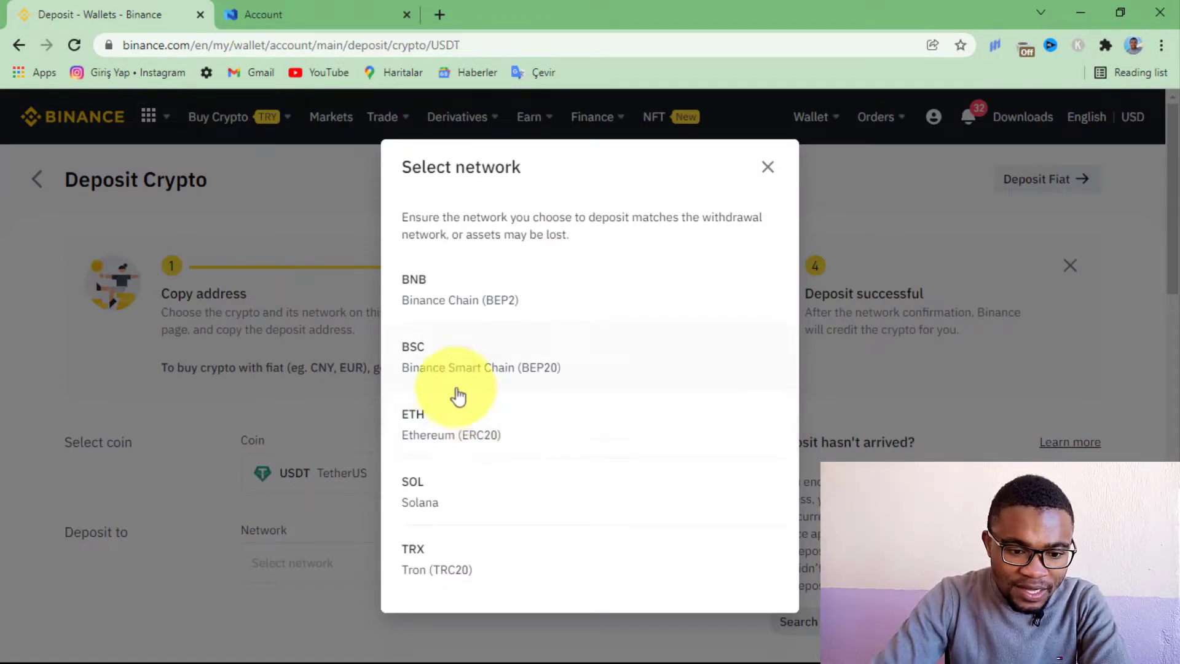
pyautogui.click(445, 369)
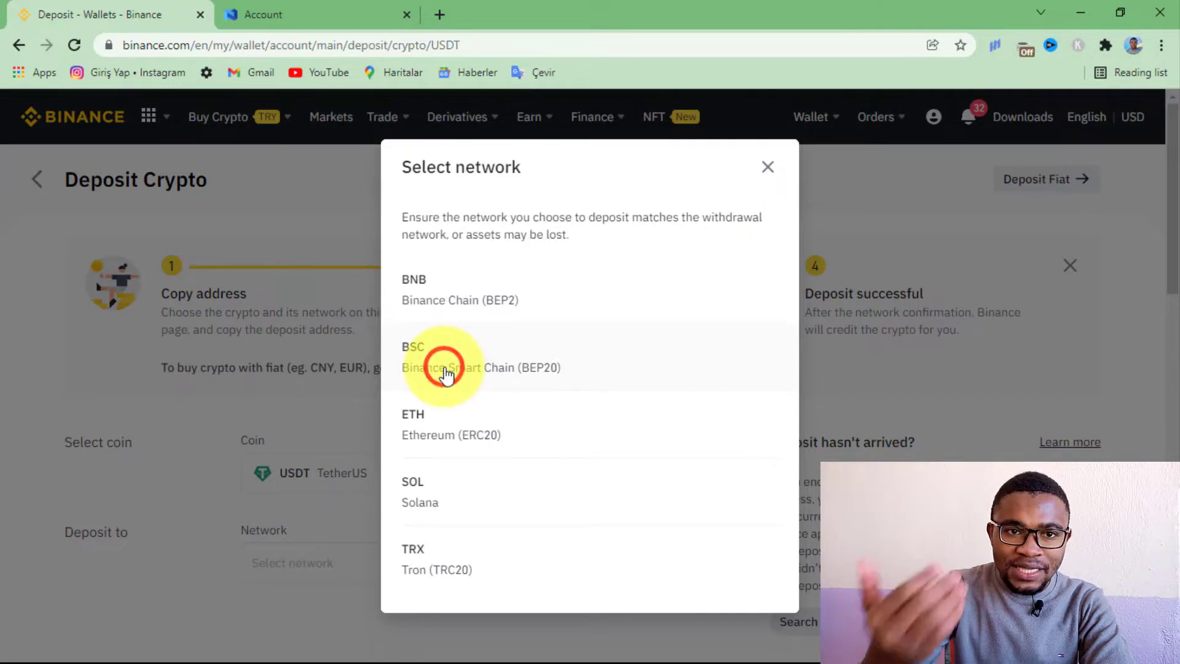
pyautogui.scroll(-3, 406, 406)
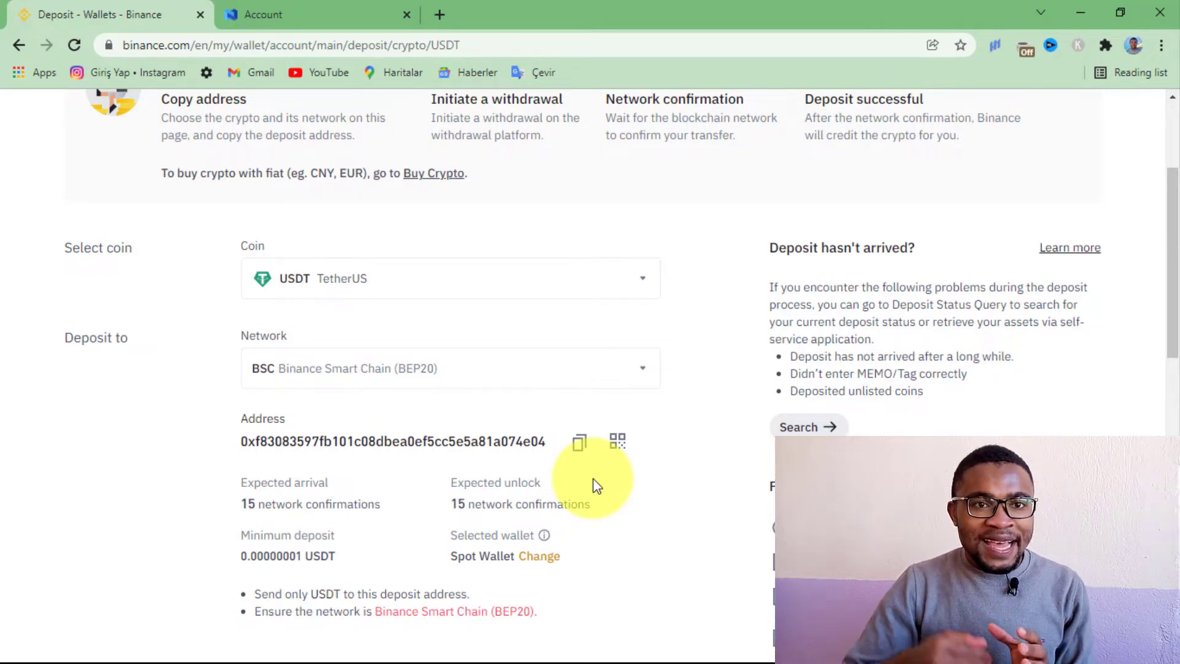
# Step: Try the BNB (BEP2) network and copy its memo, then reselect BSC (BEP20) for the USDT deposit
pyautogui.click(588, 367)
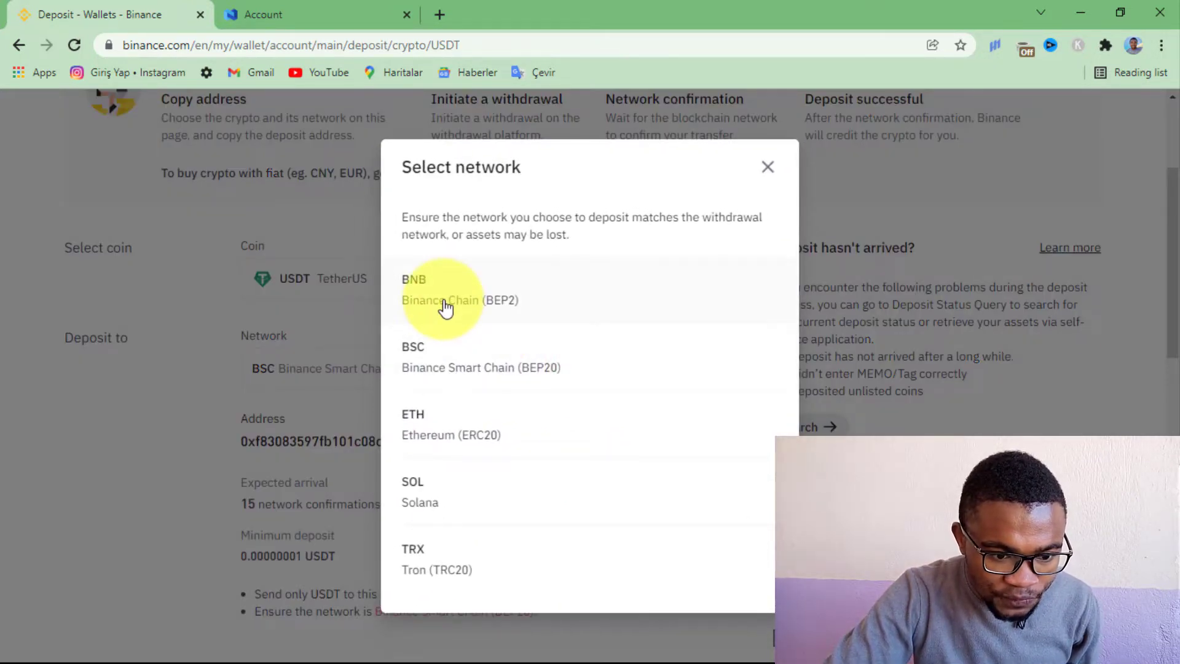
pyautogui.click(446, 306)
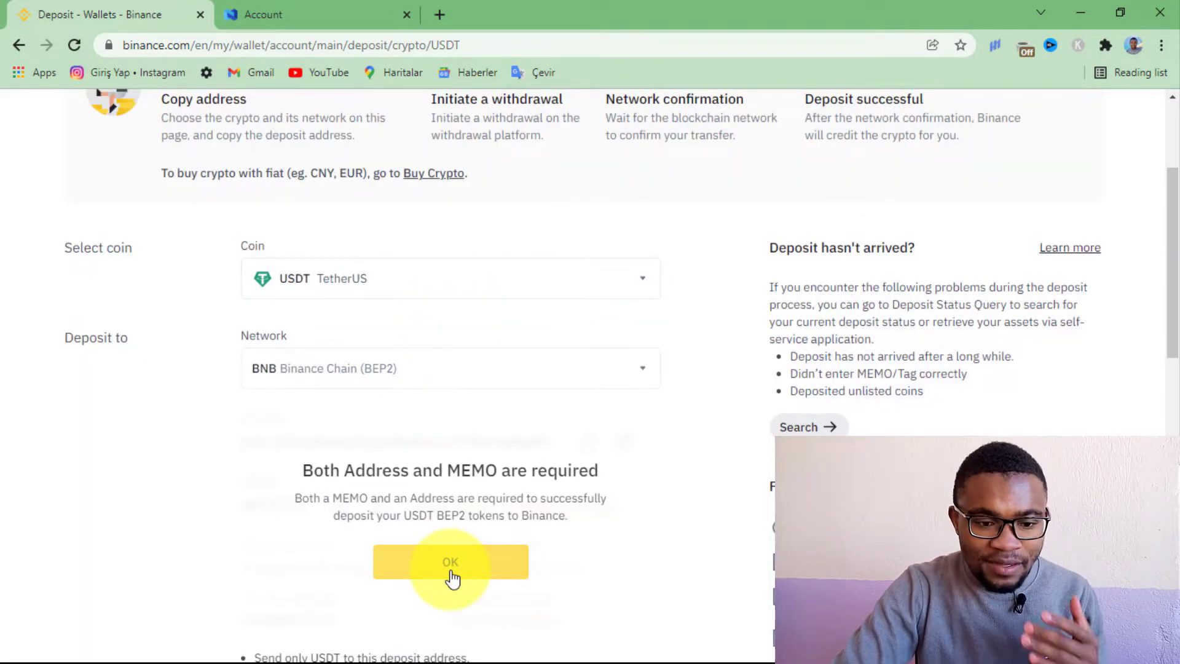
pyautogui.click(451, 577)
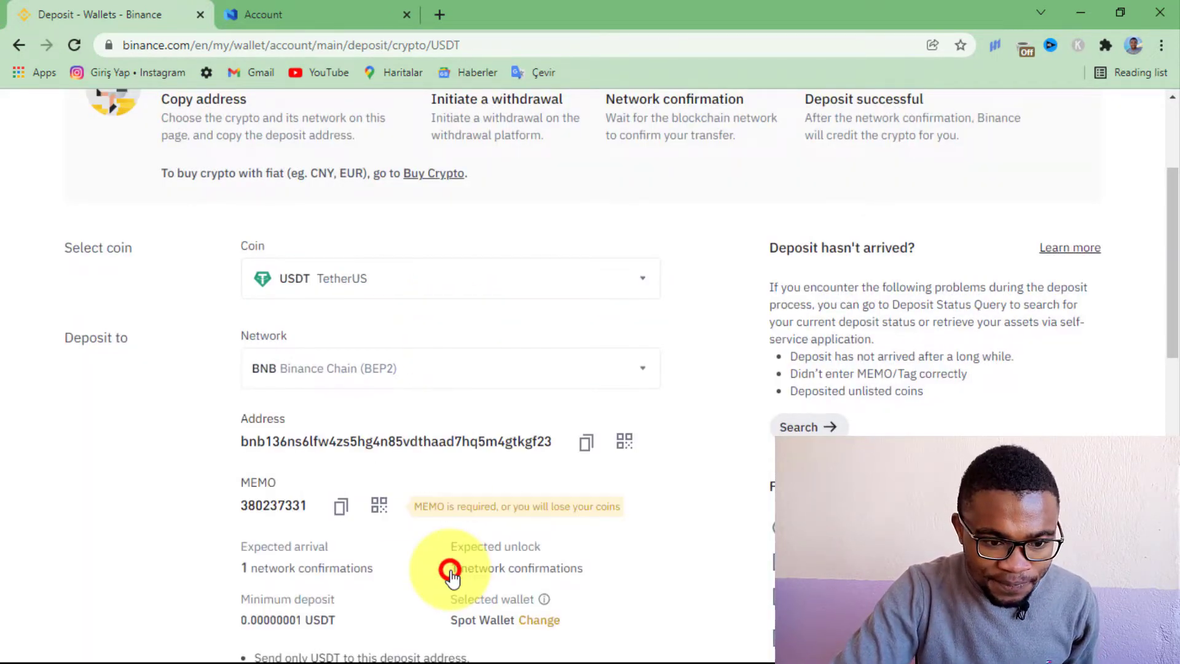
pyautogui.click(340, 505)
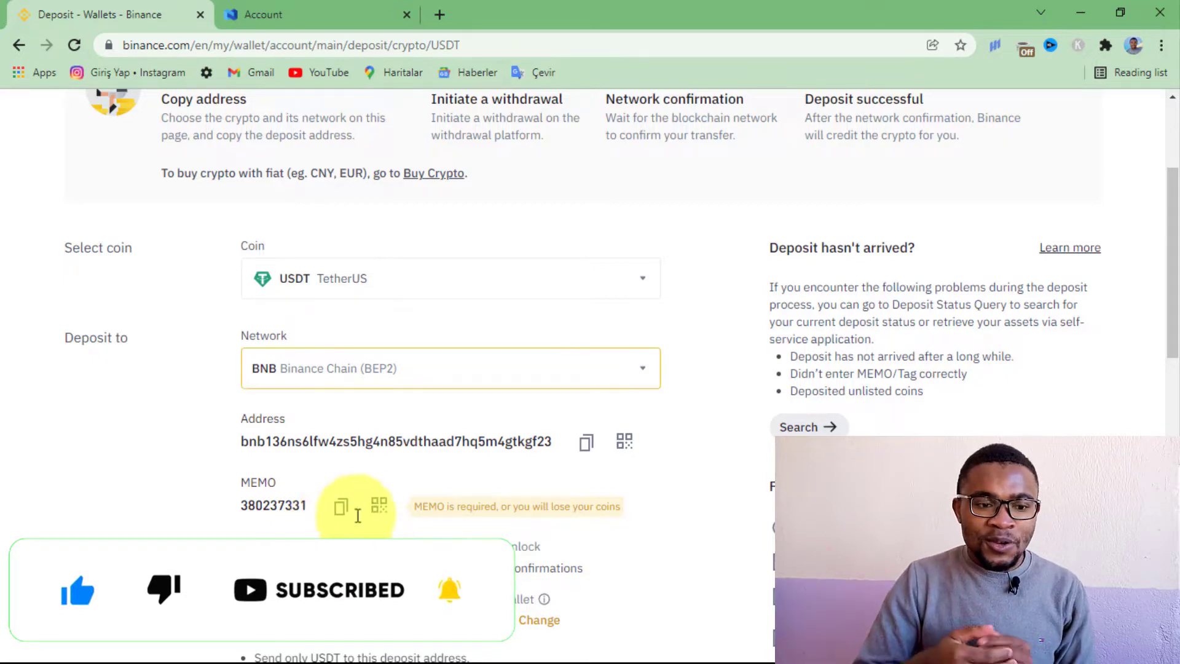
pyautogui.click(645, 371)
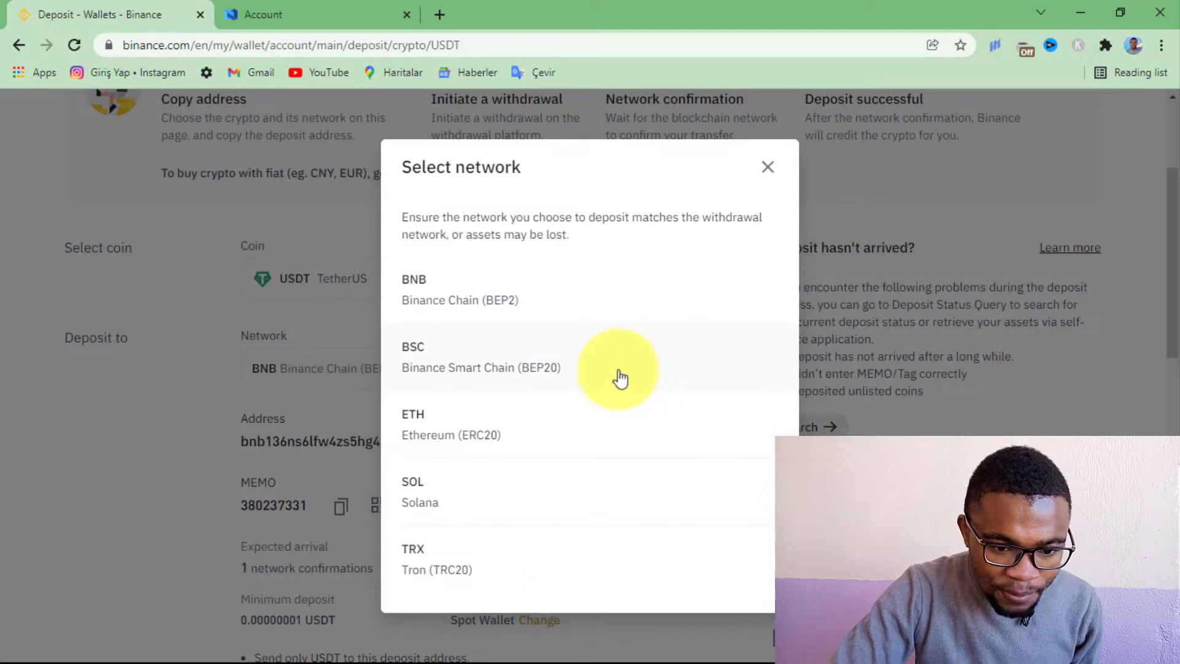
pyautogui.click(459, 371)
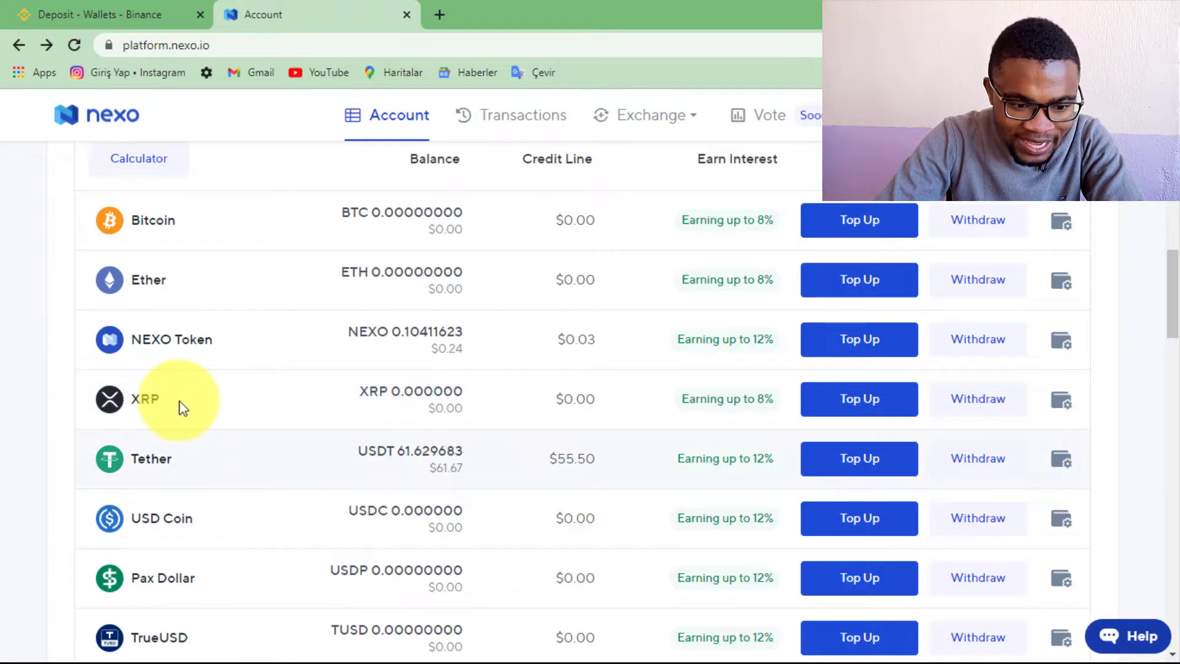
# Step: Start a Nexo Tether withdrawal and paste the Binance BEP20 deposit address as the destination
pyautogui.click(998, 462)
pyautogui.click(672, 357)
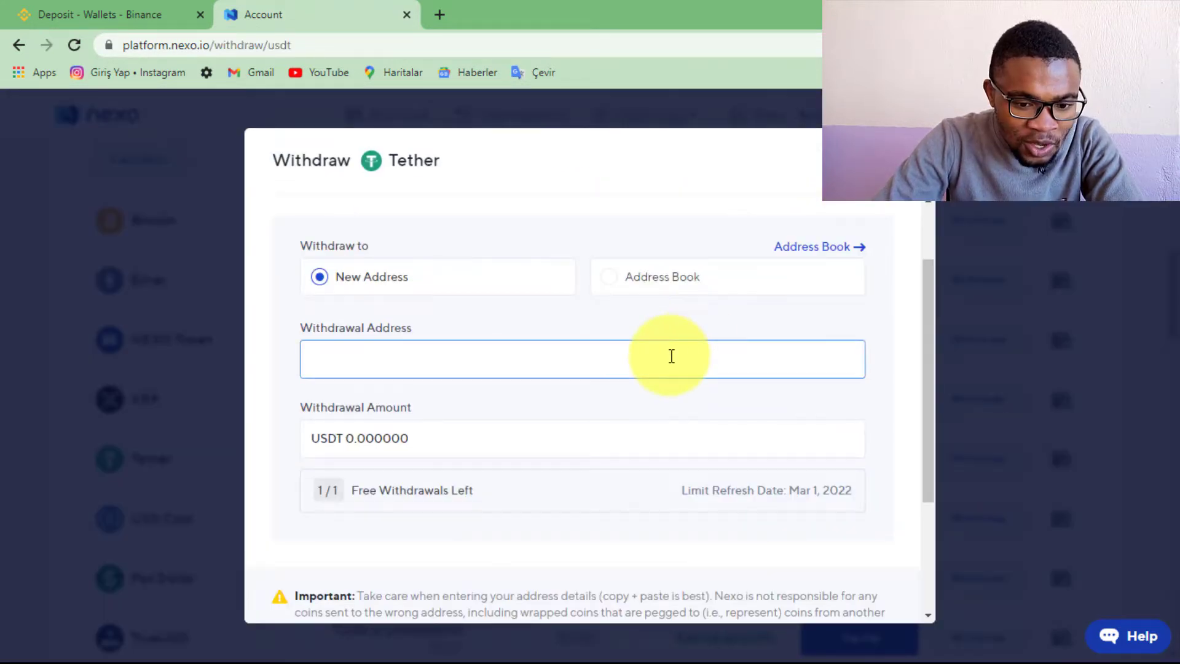
pyautogui.click(672, 357)
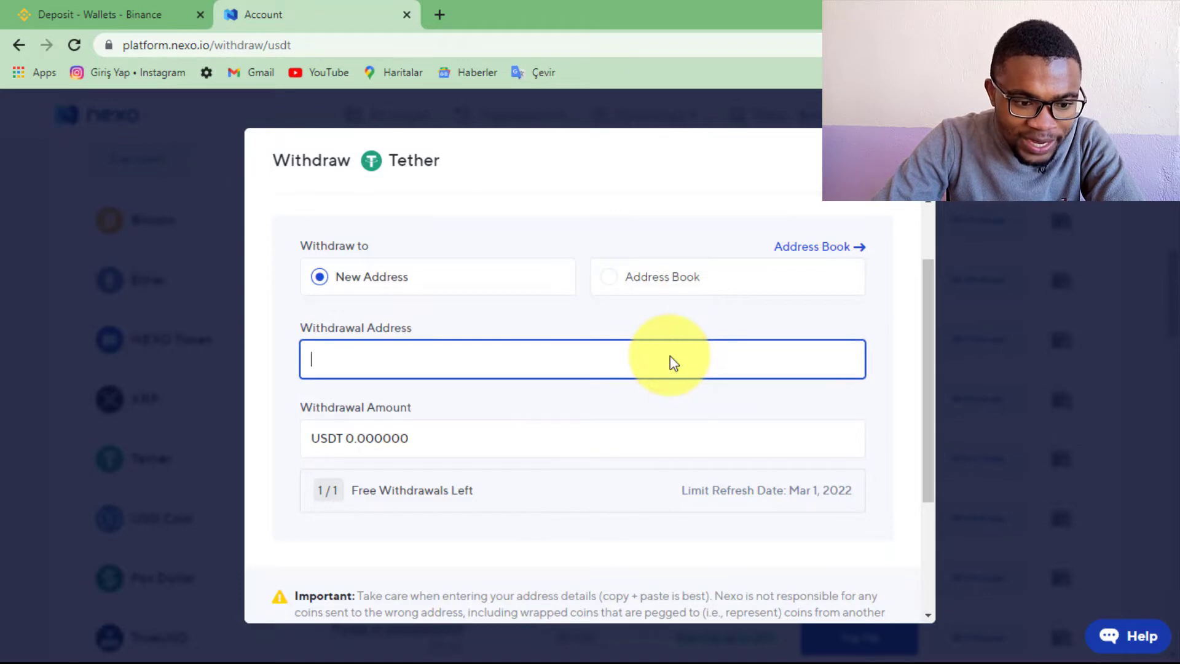
pyautogui.click(162, 9)
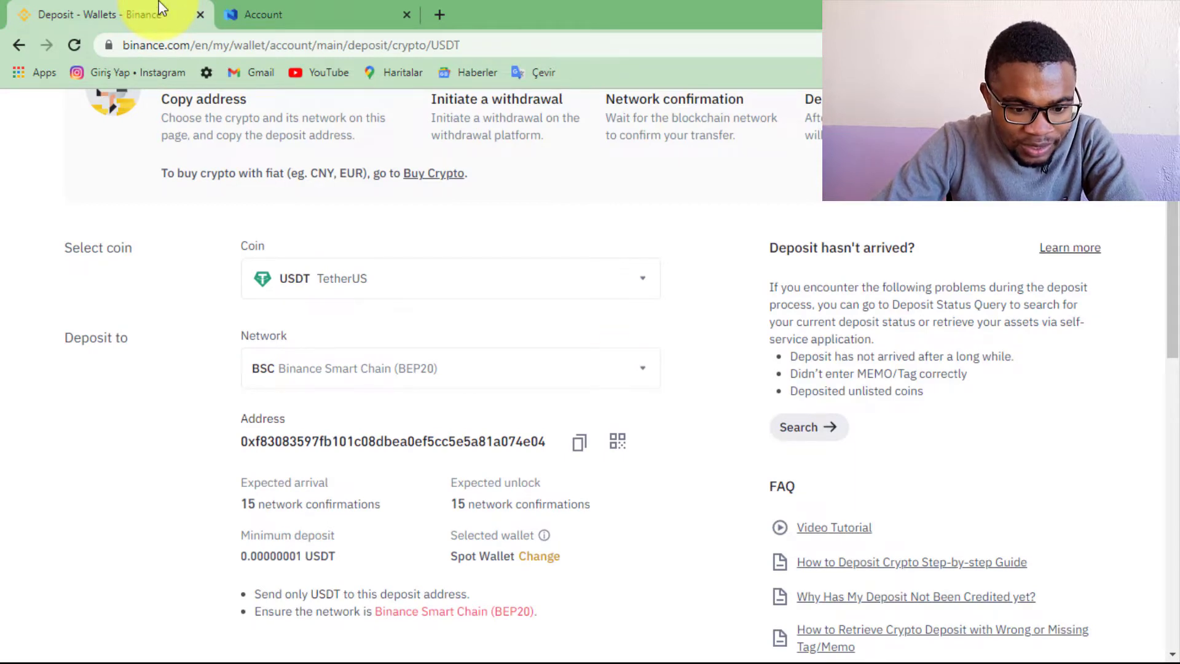
pyautogui.click(581, 443)
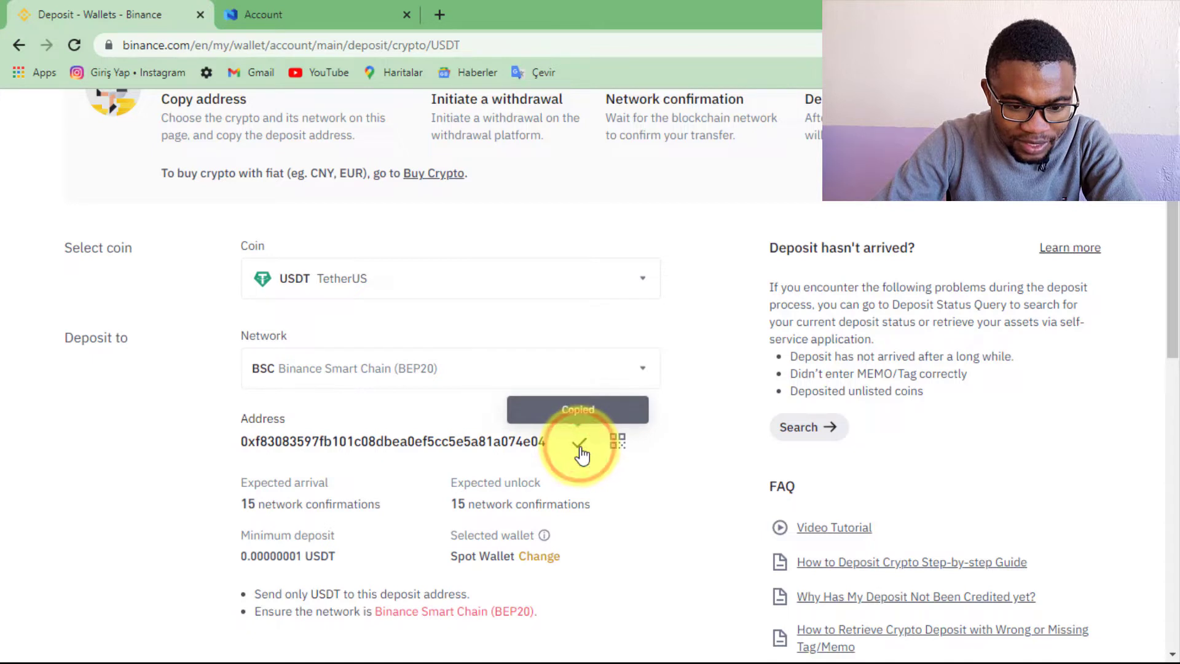
pyautogui.click(341, 5)
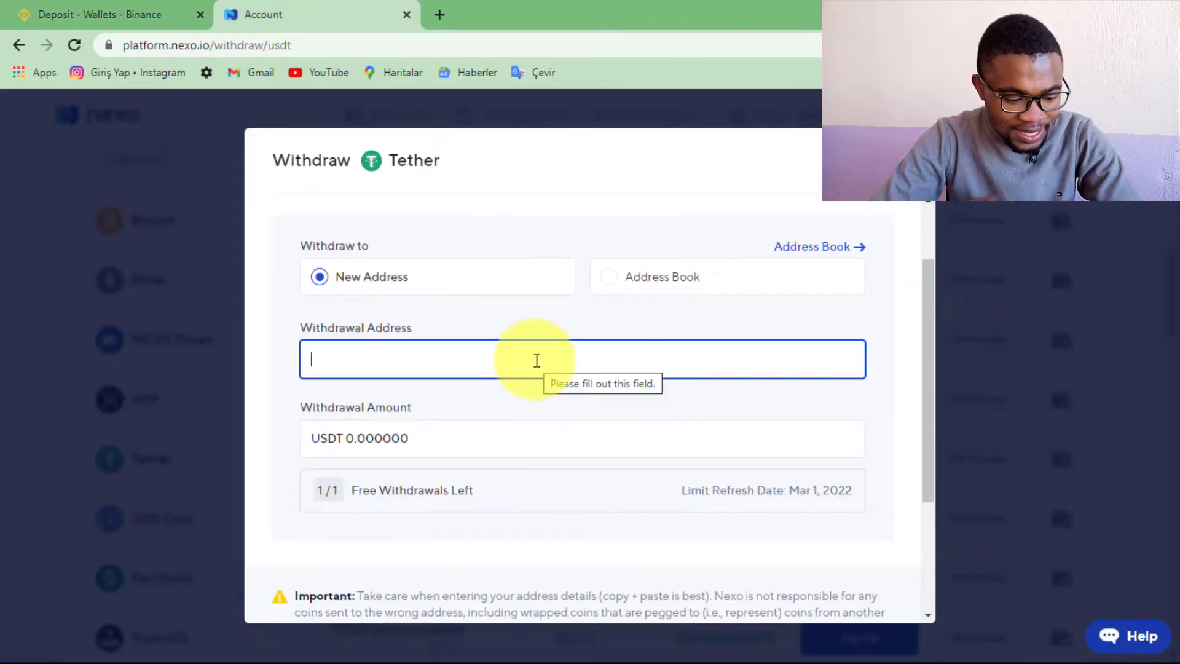
pyautogui.hotkey('ctrl', 'v')
# Step: Enter a withdrawal amount of 50 USDT and submit the request
pyautogui.scroll(-2, 538, 360)
pyautogui.click(351, 372)
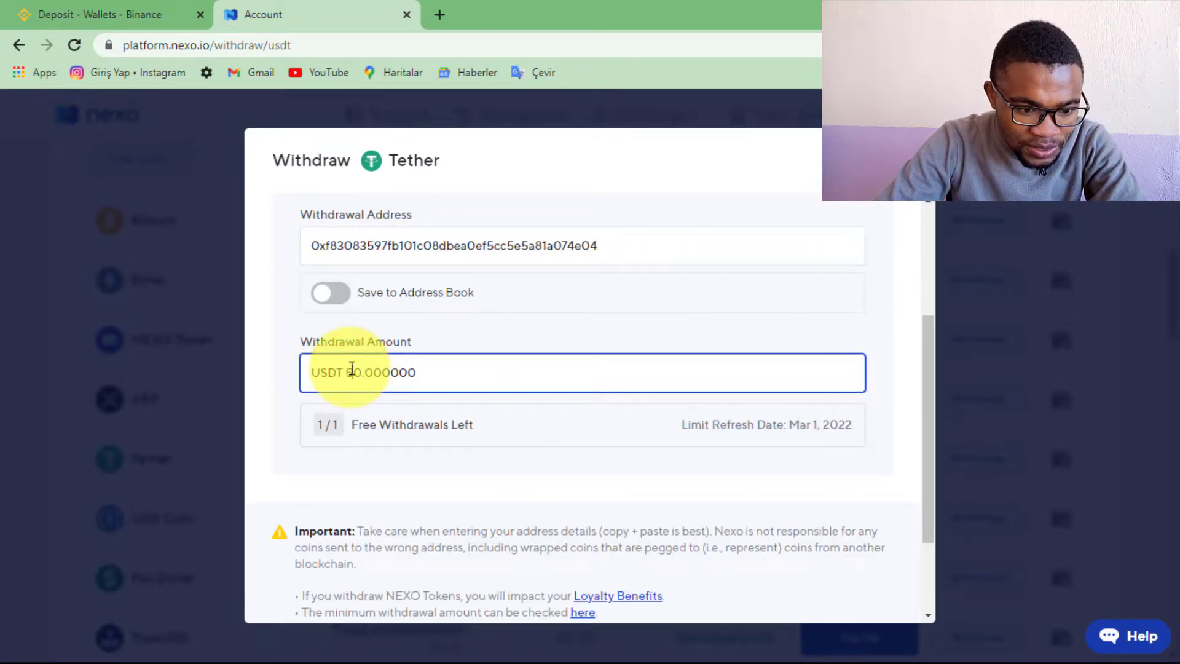
pyautogui.write('50')
pyautogui.scroll(-5, 933, 519)
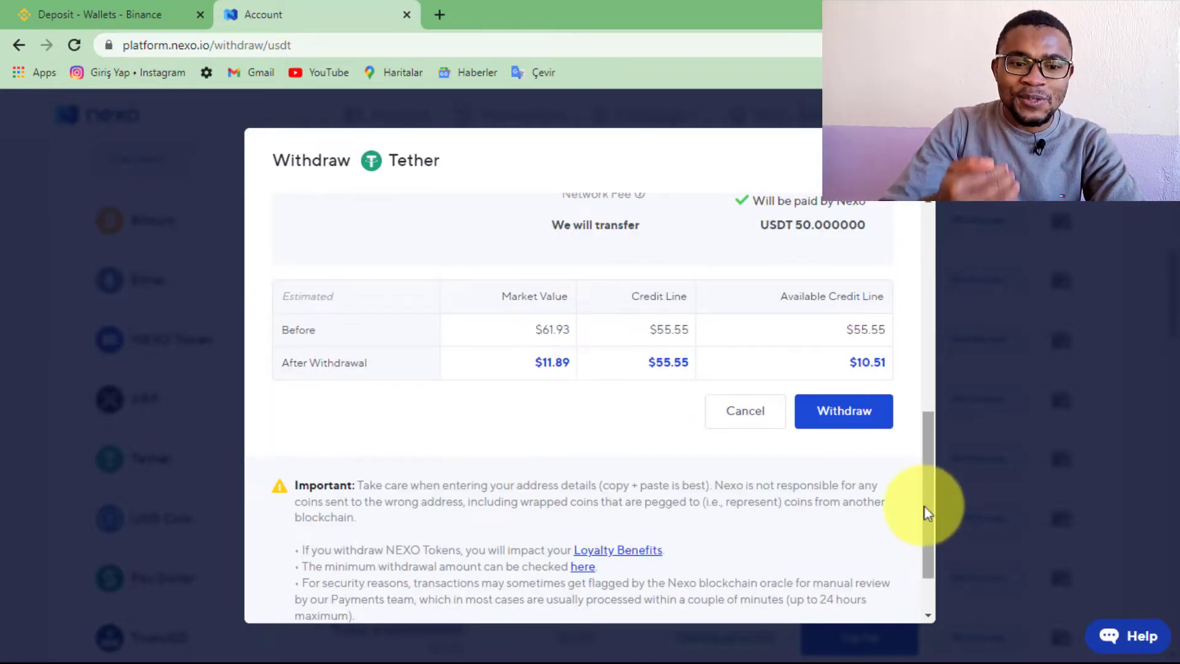
pyautogui.moveTo(924, 507); pyautogui.dragTo(921, 430)
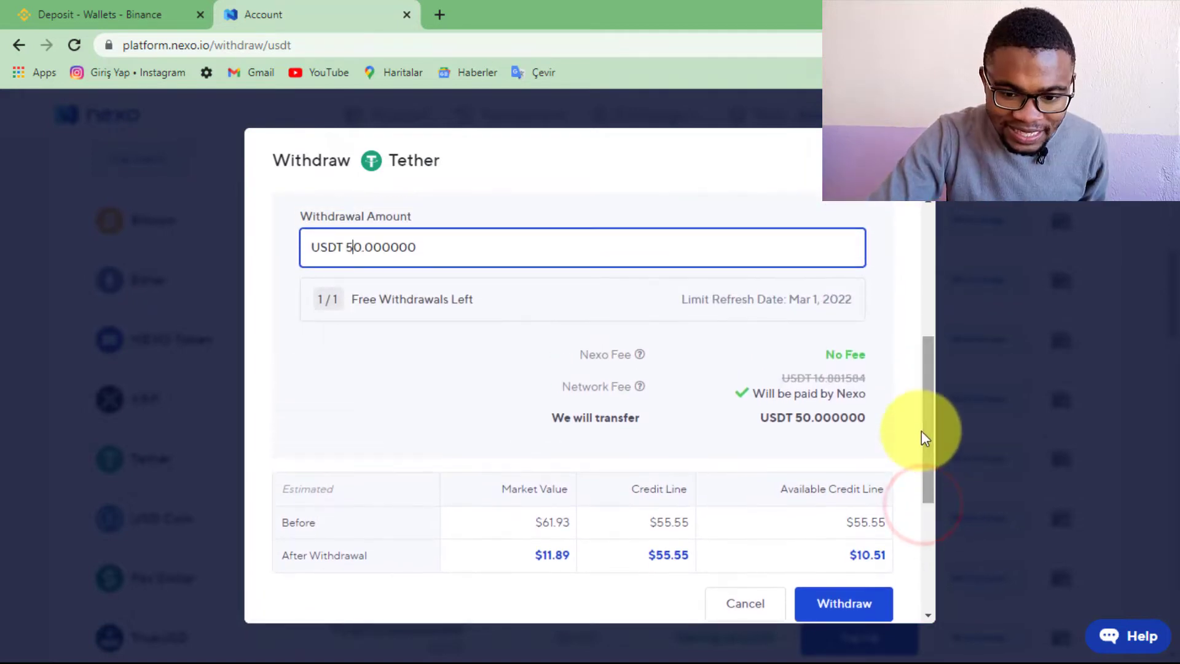
pyautogui.click(853, 606)
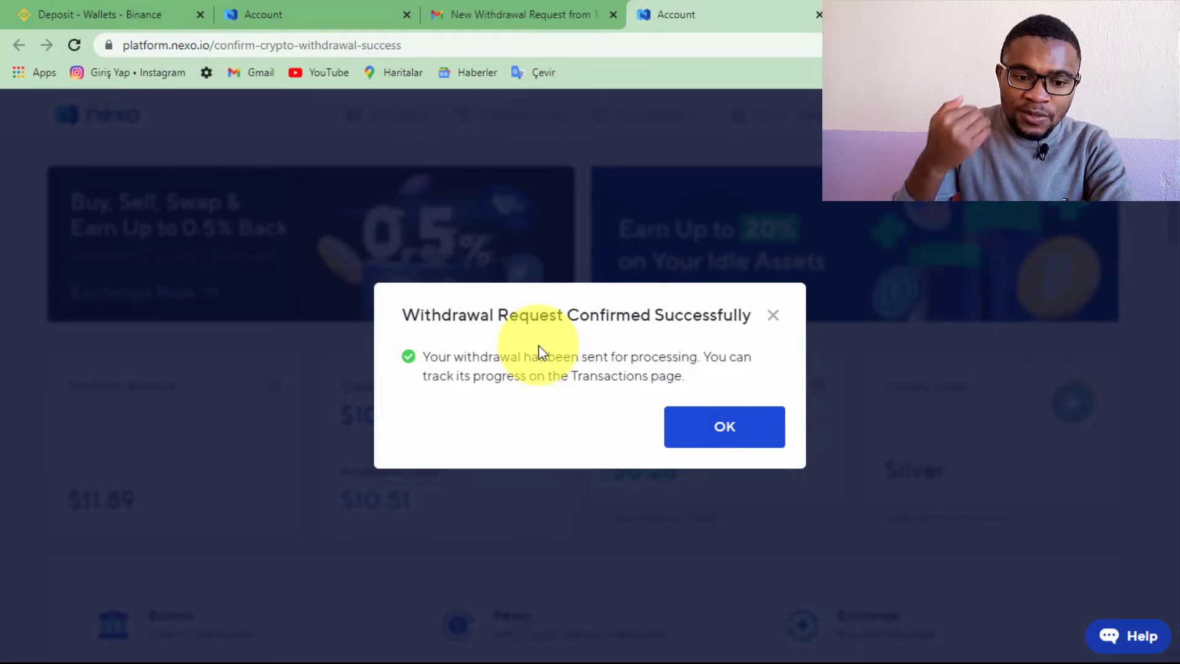
# Step: Acknowledge the 'Withdrawal Request Confirmed Successfully' message for the 50 USDT withdrawal
pyautogui.click(734, 433)
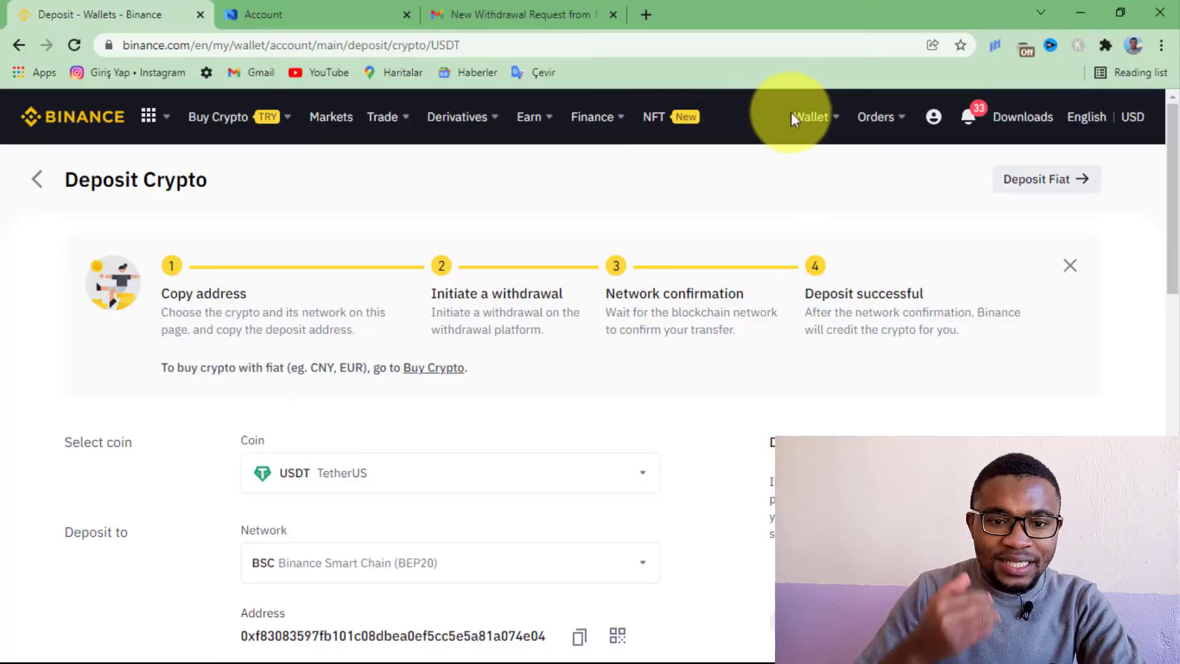
# Step: Back in Binance, open the Wallet Overview to check for the incoming USDT
pyautogui.moveTo(795, 120)
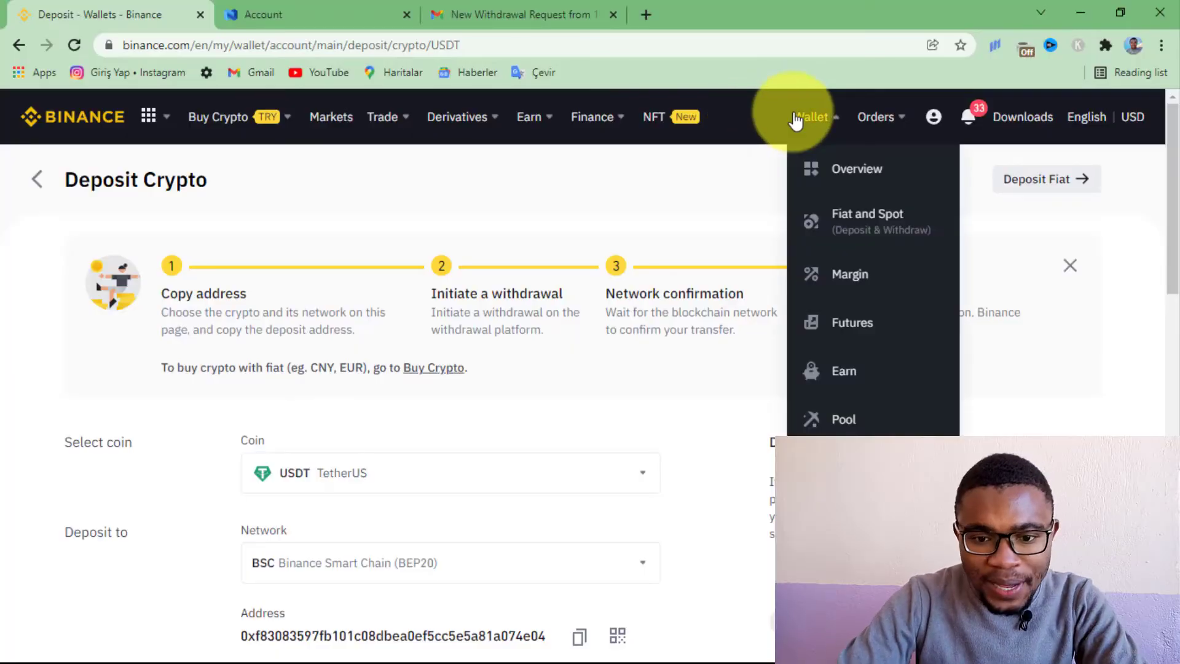
pyautogui.click(841, 176)
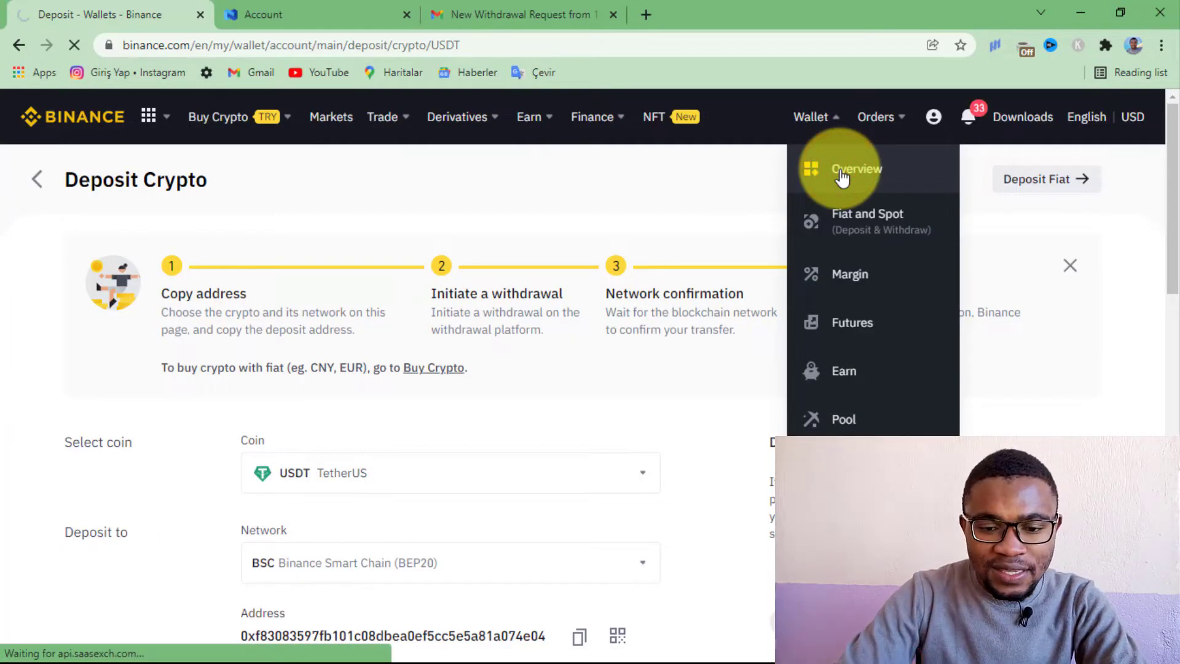